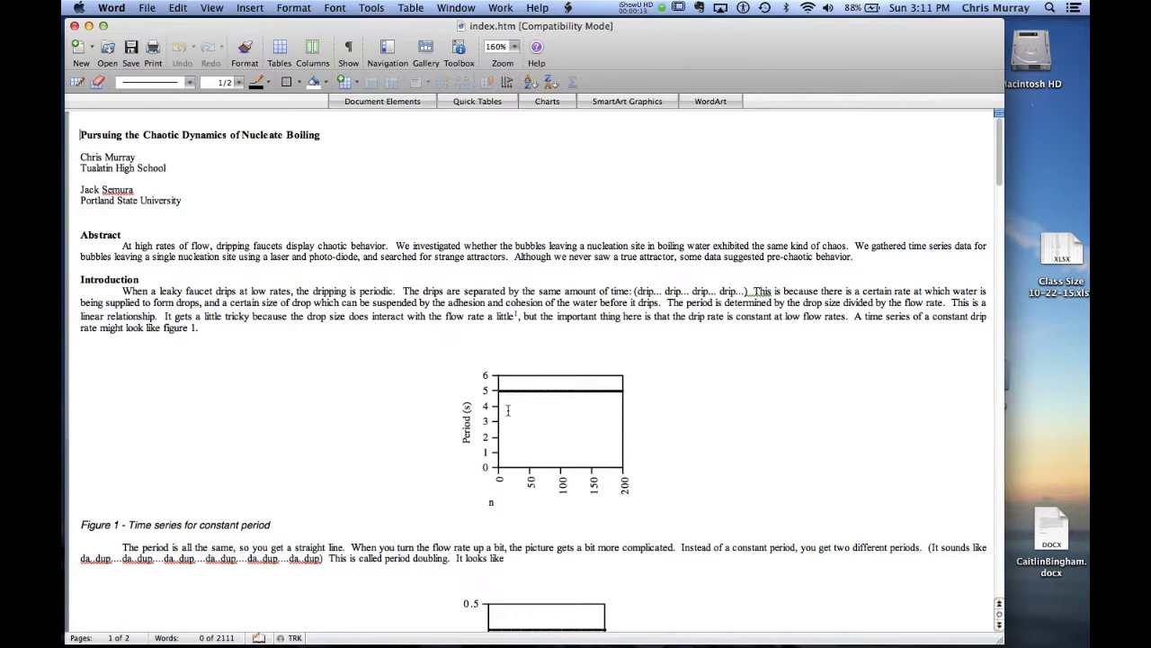
# Step: Look through the paper's figures from the beginning down to the experimental setup diagram in Figure 5
pyautogui.scroll(-15, 509, 411)
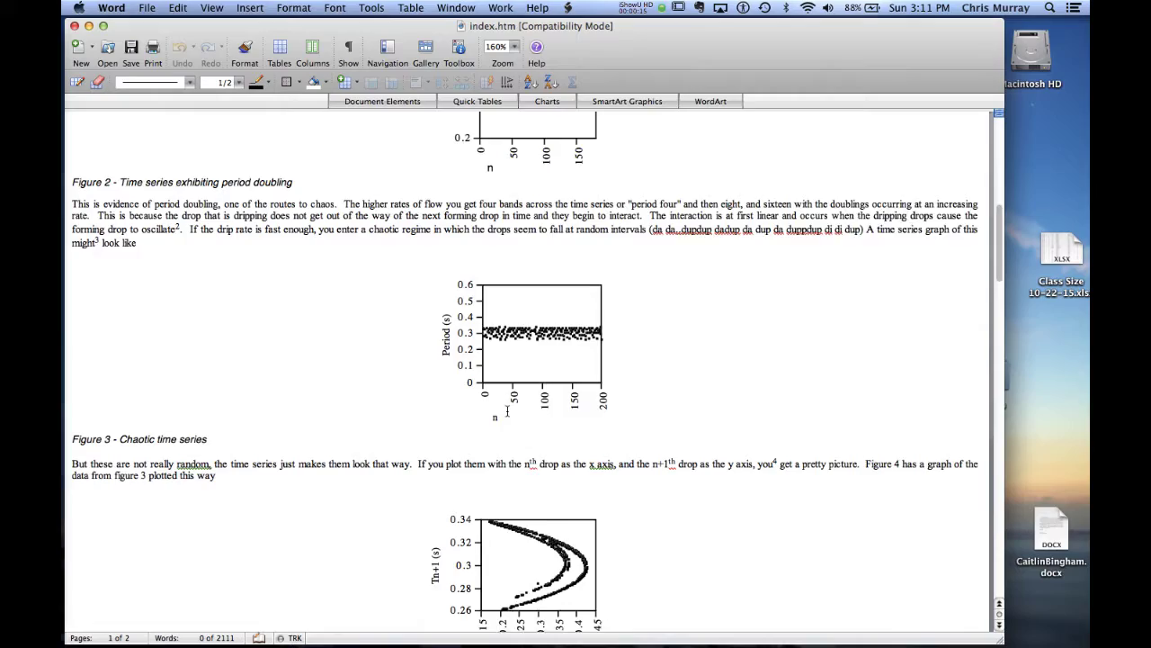
pyautogui.scroll(17, 509, 410)
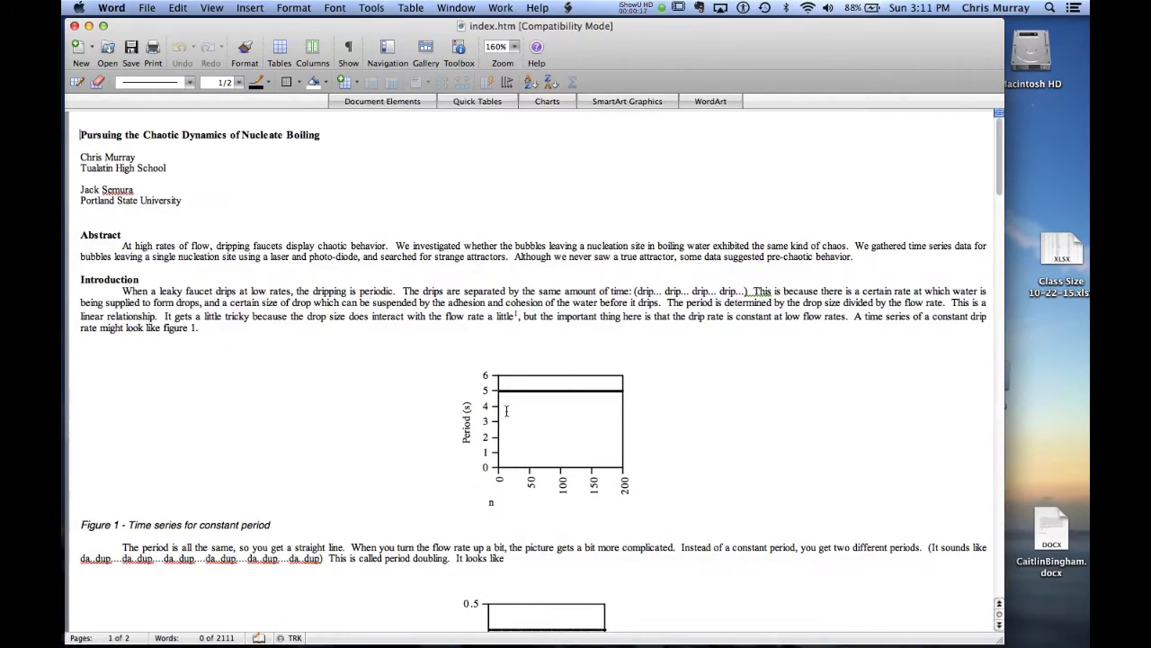
pyautogui.scroll(-2, 507, 411)
pyautogui.scroll(-20, 507, 411)
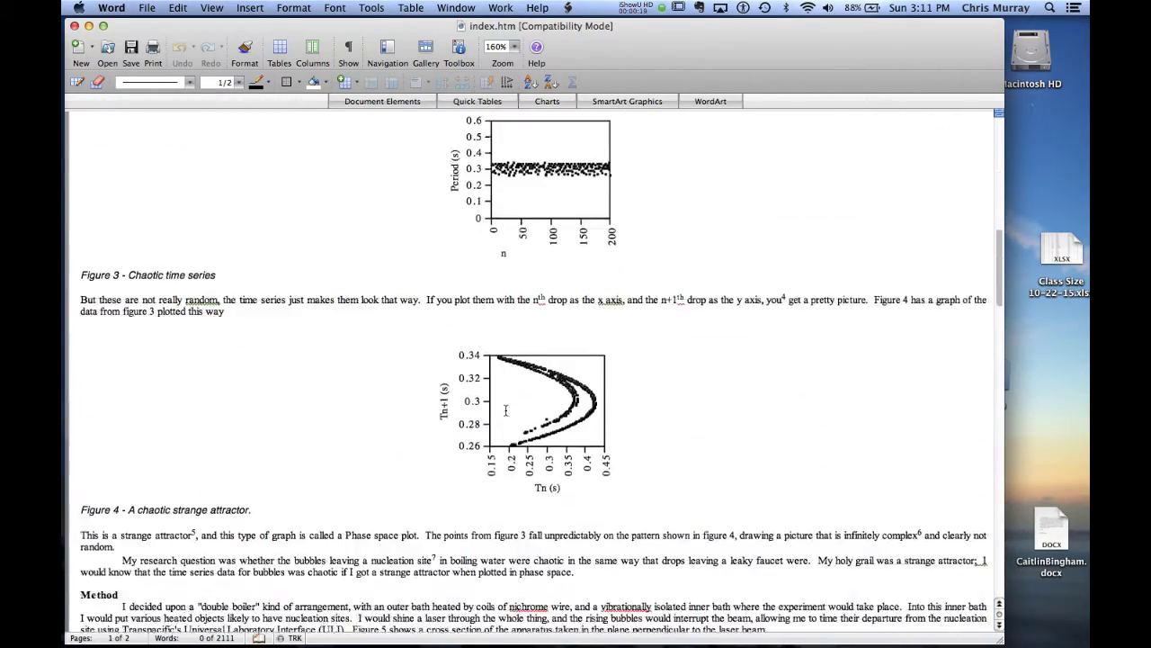
pyautogui.scroll(-4, 506, 411)
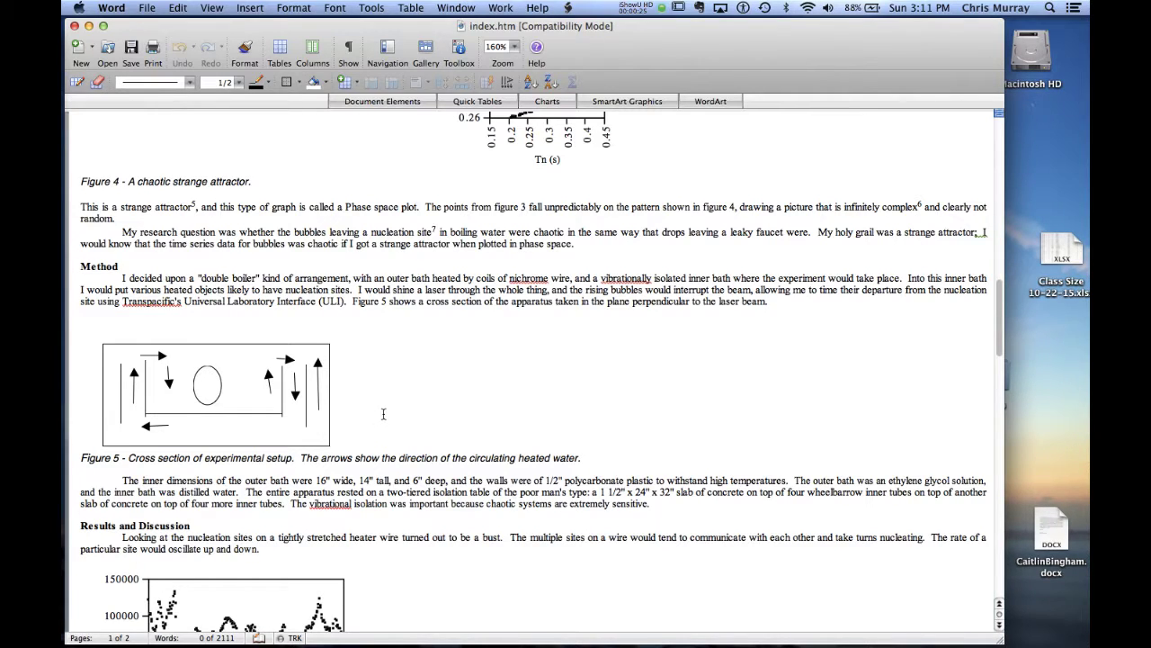
# Step: Switch to PowerPoint and delete the title and subtitle placeholders from the first slide of the new presentation
pyautogui.press('super+Tab')
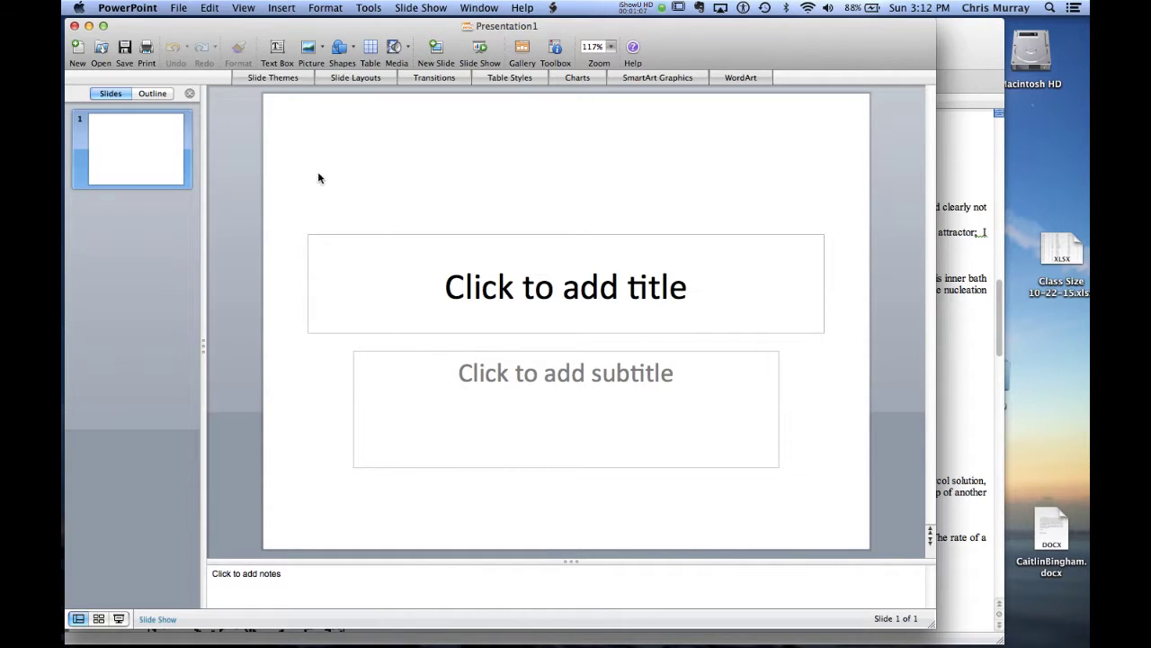
pyautogui.press('super+a')
pyautogui.press('Delete')
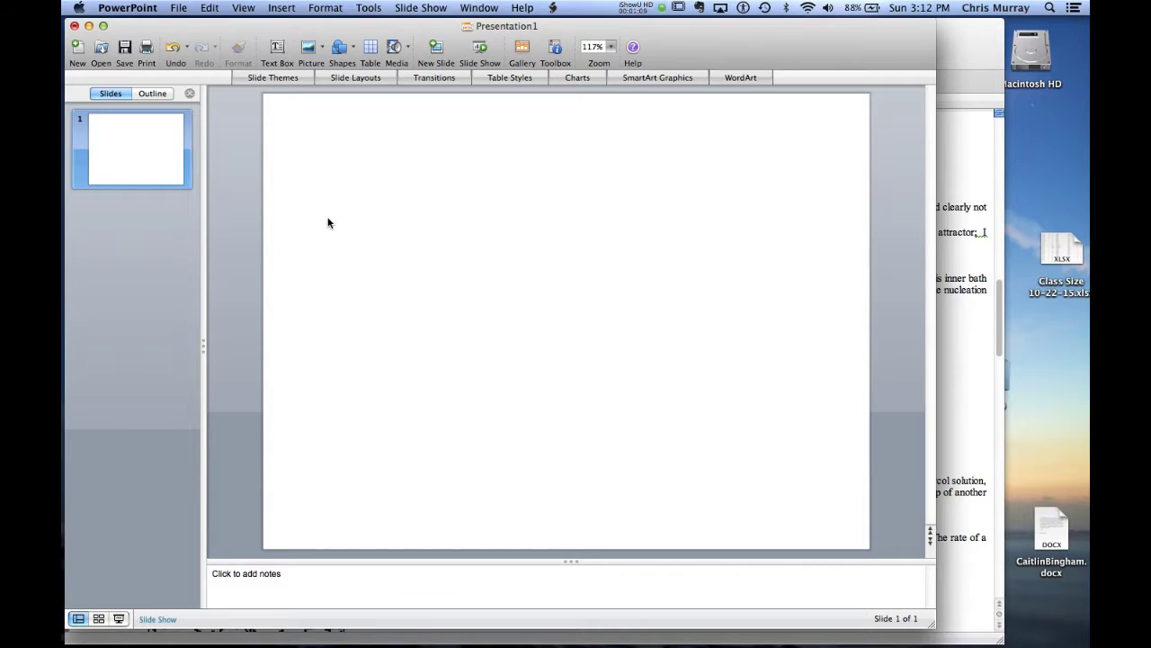
# Step: Draw a plain rectangle about half the slide's width in the middle of the blank slide
pyautogui.click(343, 49)
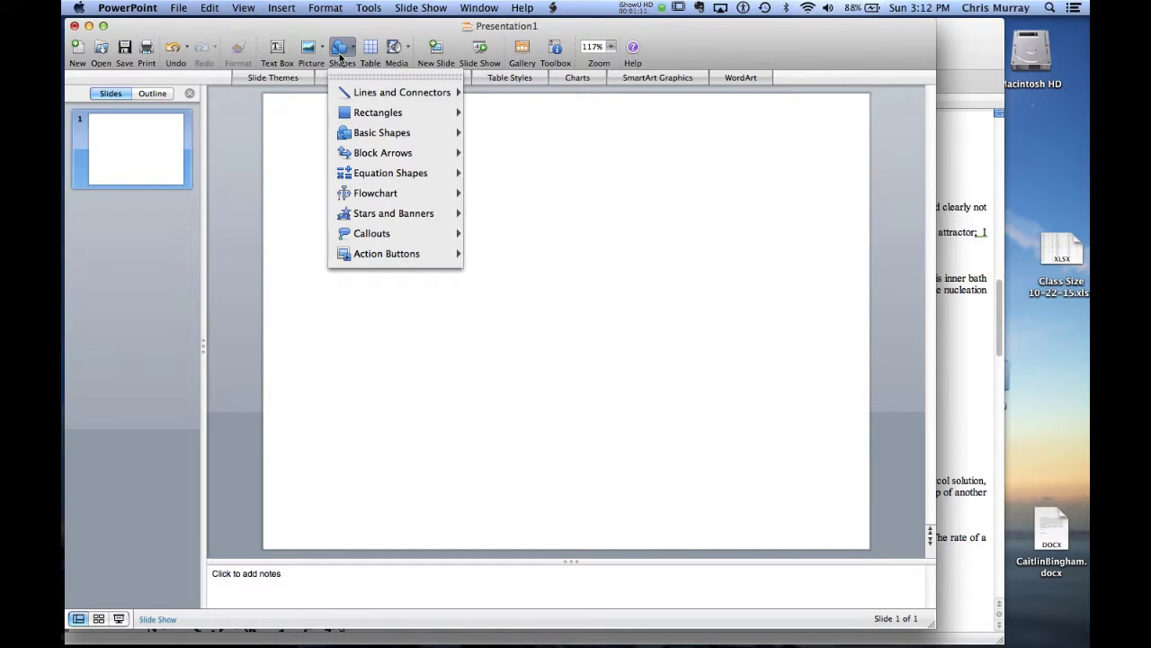
pyautogui.moveTo(353, 115)
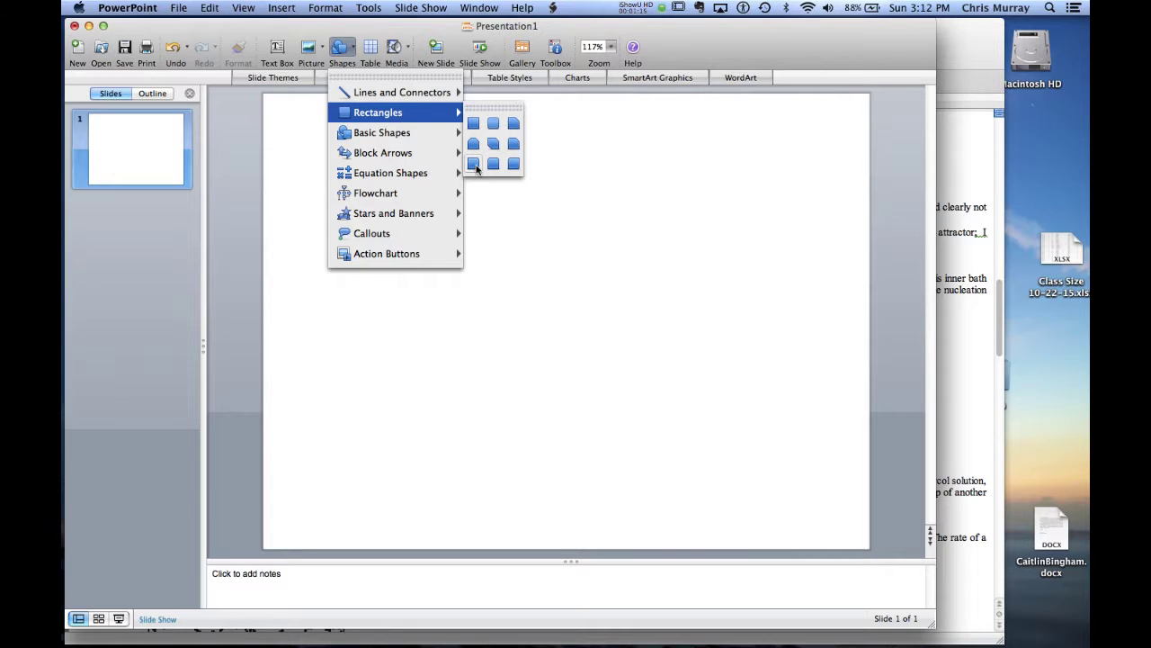
pyautogui.click(474, 123)
pyautogui.moveTo(364, 204); pyautogui.dragTo(689, 392)
# Step: Format the rectangle with no fill and a black outline
pyautogui.doubleClick(648, 326)
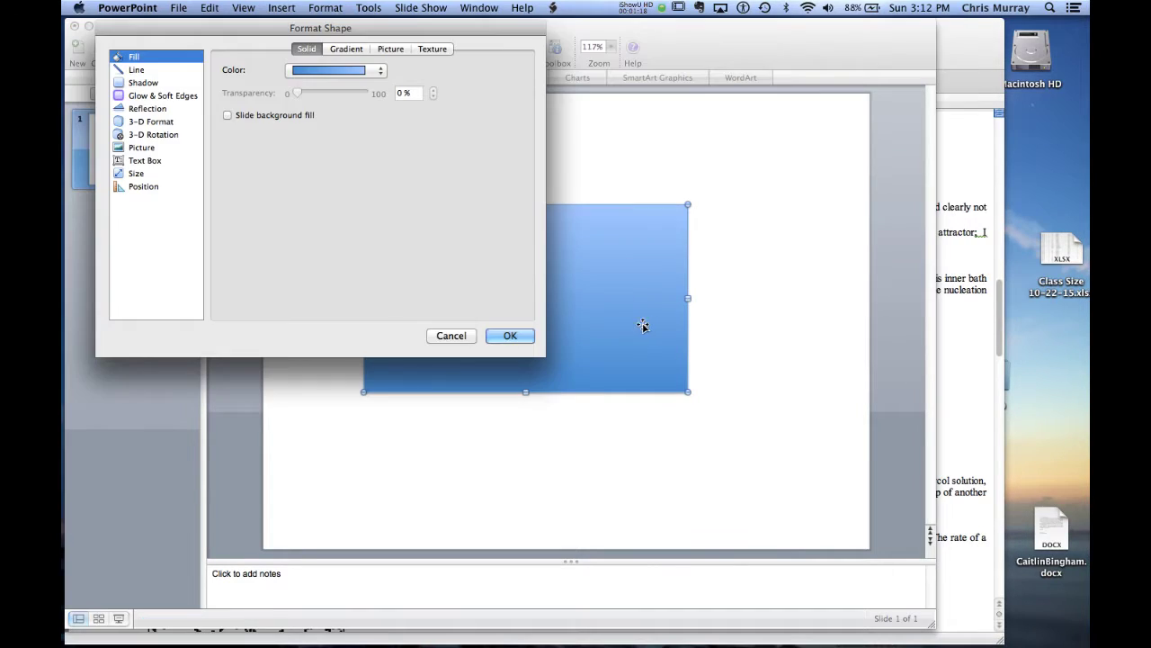
pyautogui.click(379, 77)
pyautogui.click(334, 86)
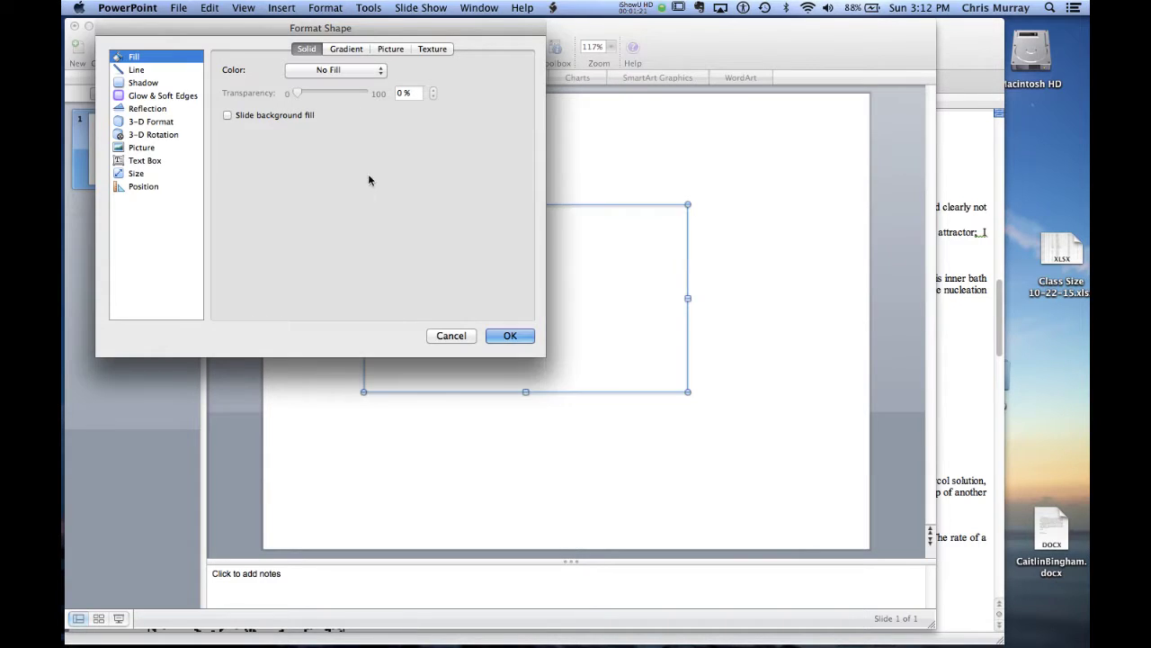
pyautogui.click(157, 72)
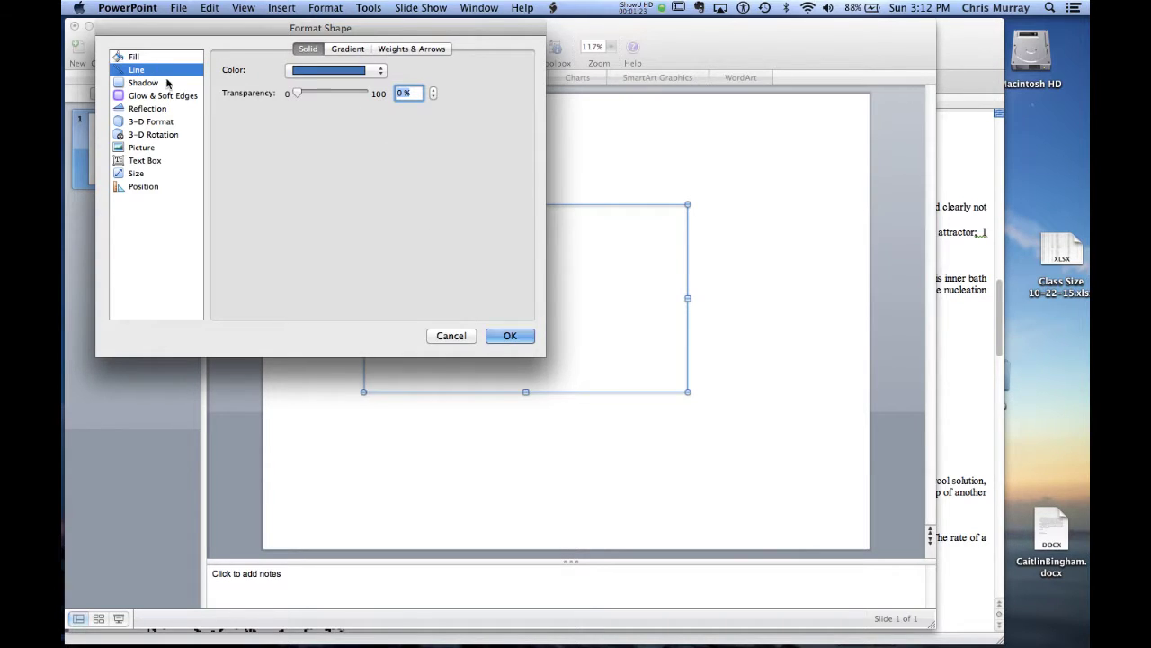
pyautogui.click(380, 71)
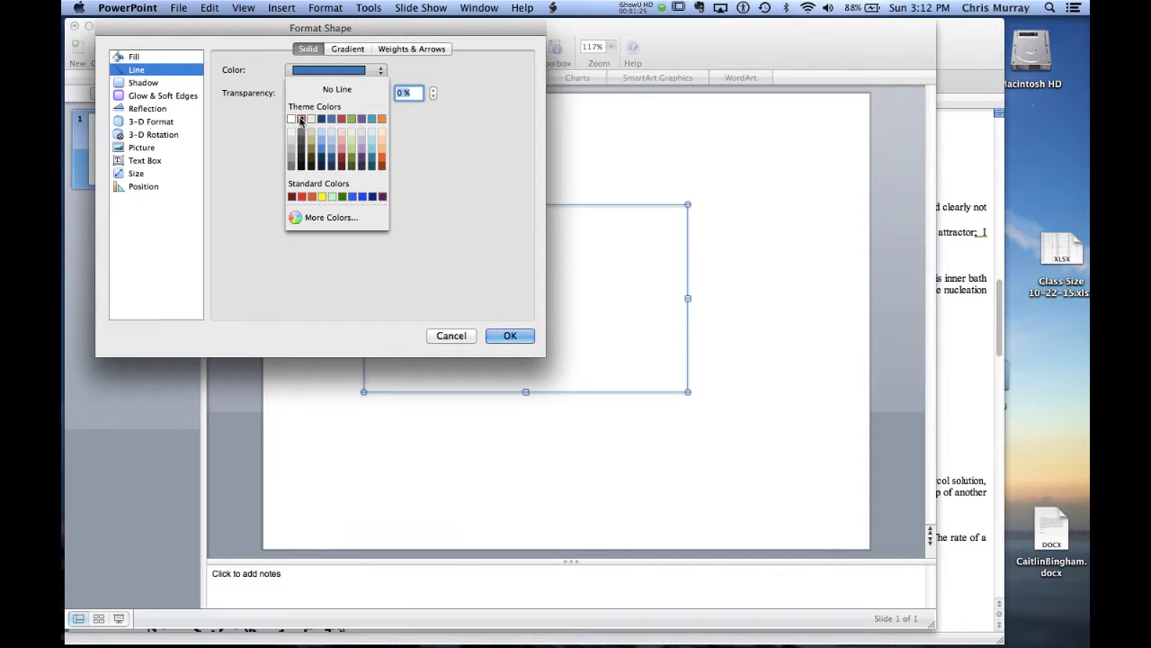
pyautogui.click(311, 122)
pyautogui.click(510, 335)
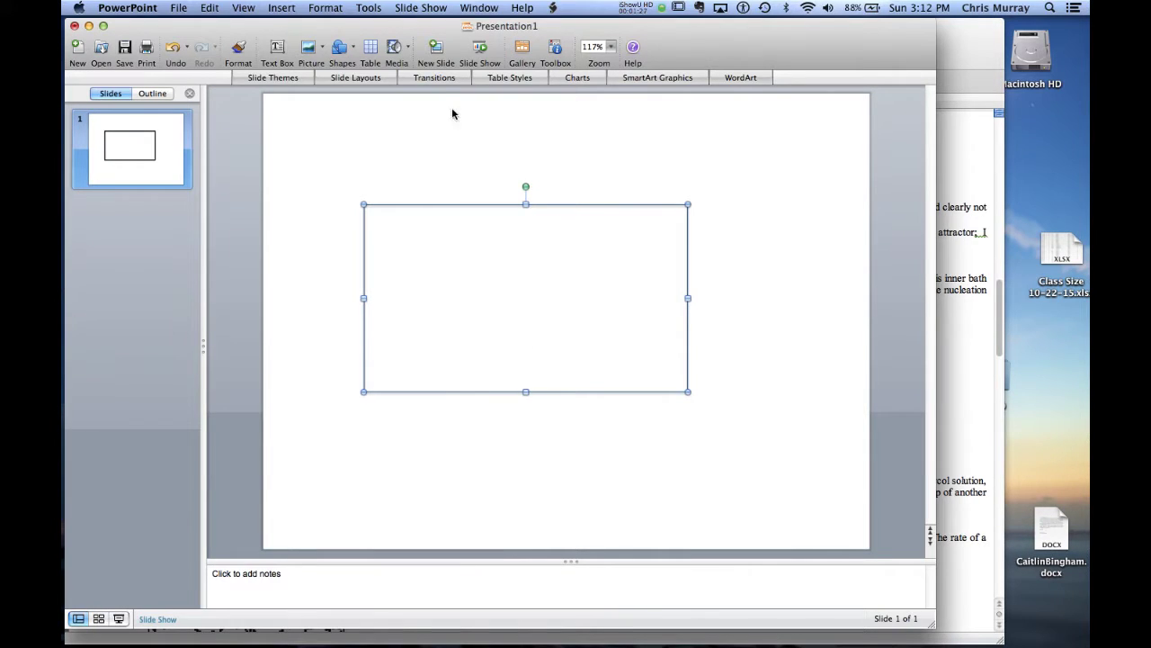
pyautogui.click(313, 142)
# Step: Draw a short arrow line inside the rectangle, sloping down to the right from its upper middle area
pyautogui.click(342, 49)
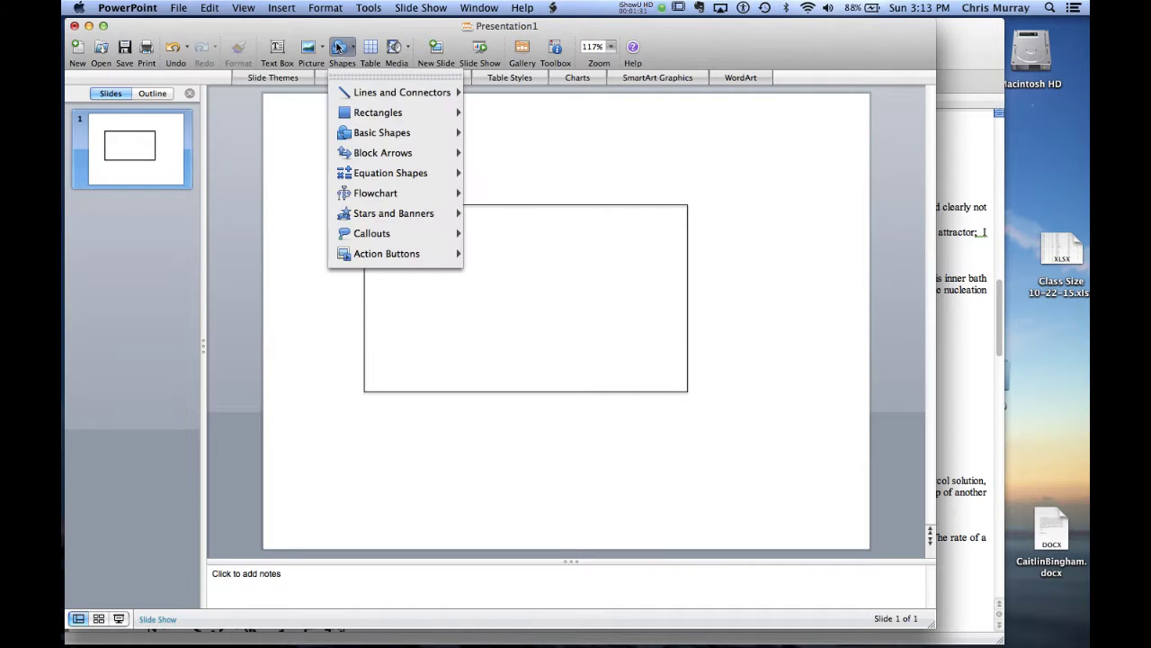
pyautogui.moveTo(348, 108)
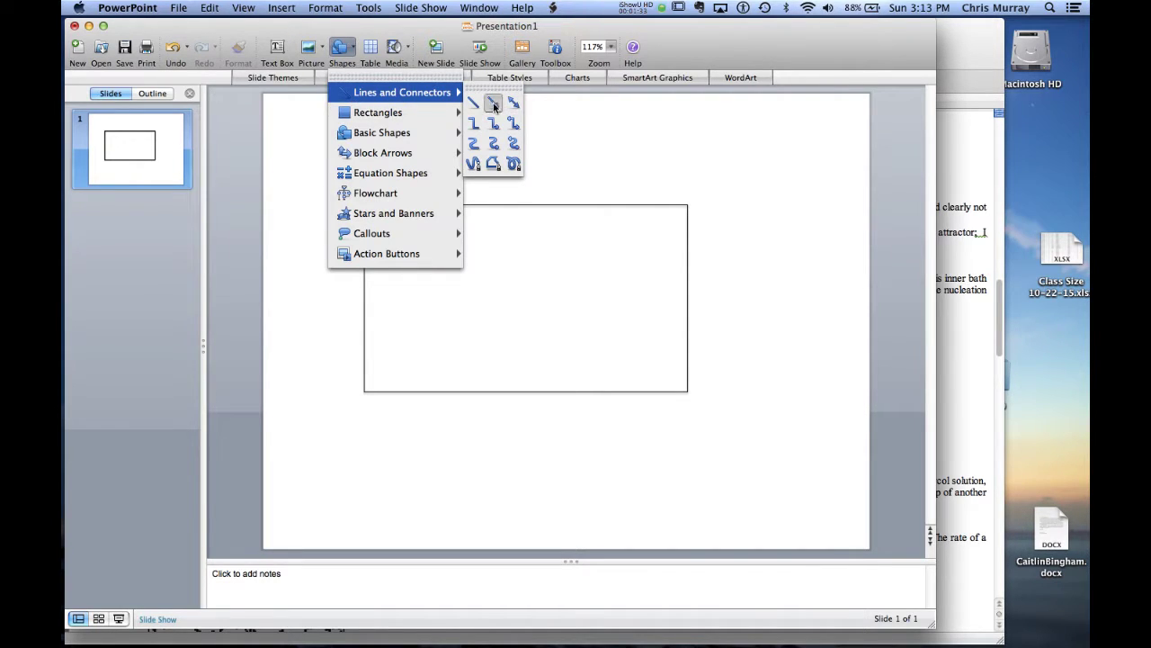
pyautogui.click(494, 103)
pyautogui.moveTo(459, 249); pyautogui.dragTo(546, 295)
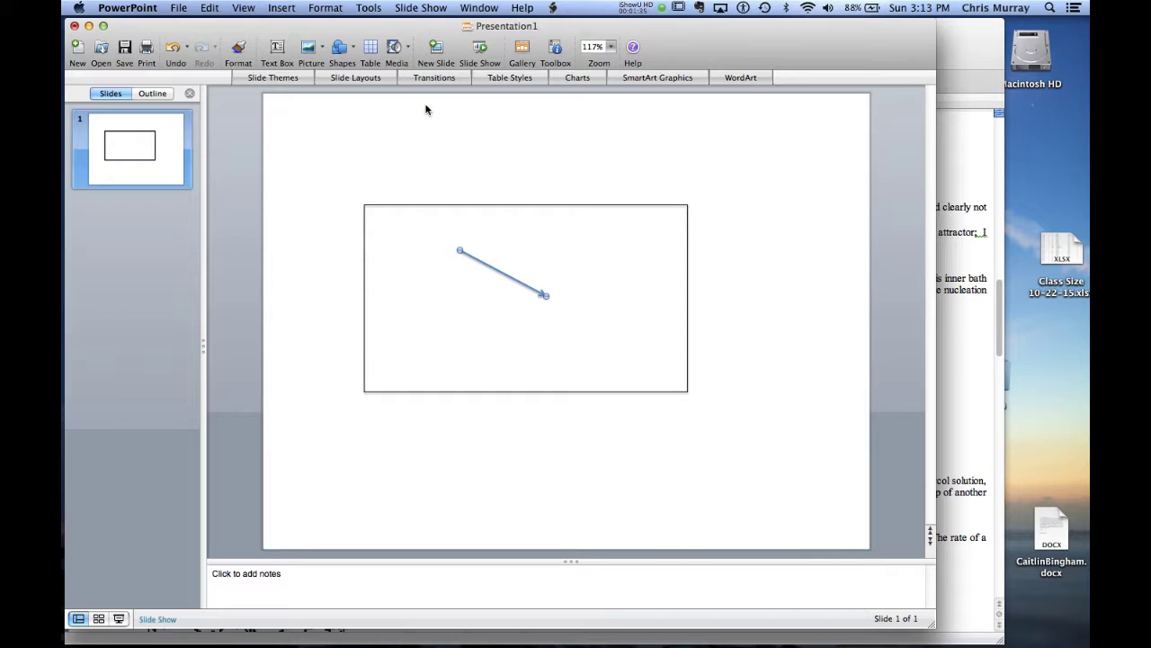
# Step: Draw a small oval inside the rectangle, below the start of the arrow
pyautogui.click(342, 51)
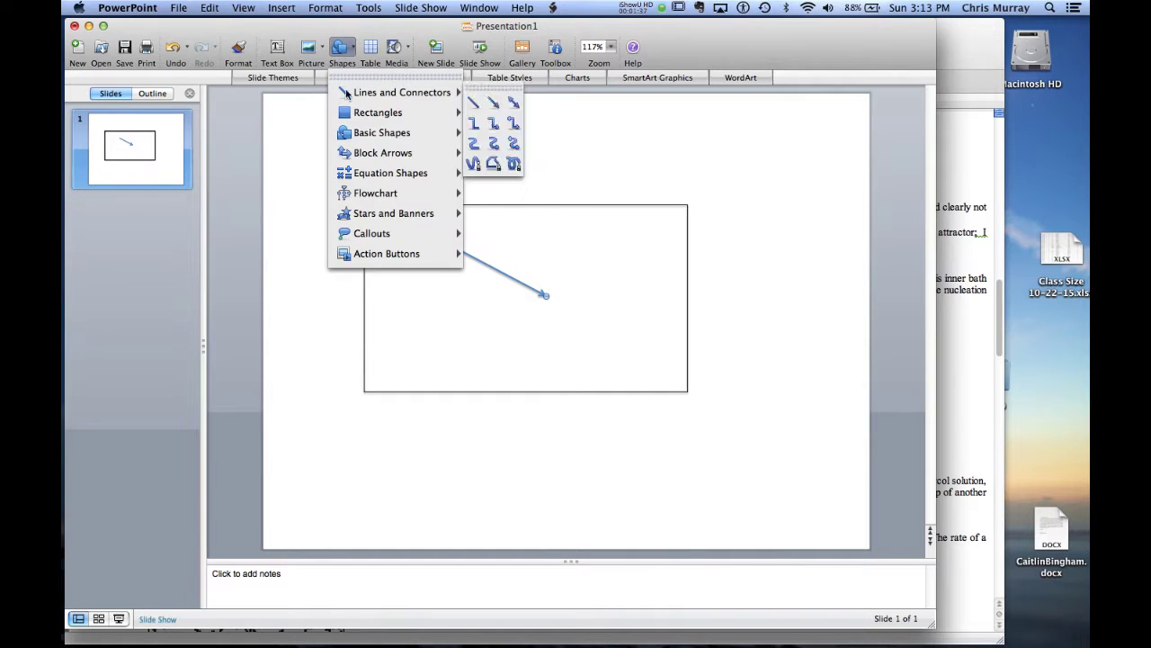
pyautogui.moveTo(365, 160)
pyautogui.moveTo(369, 133)
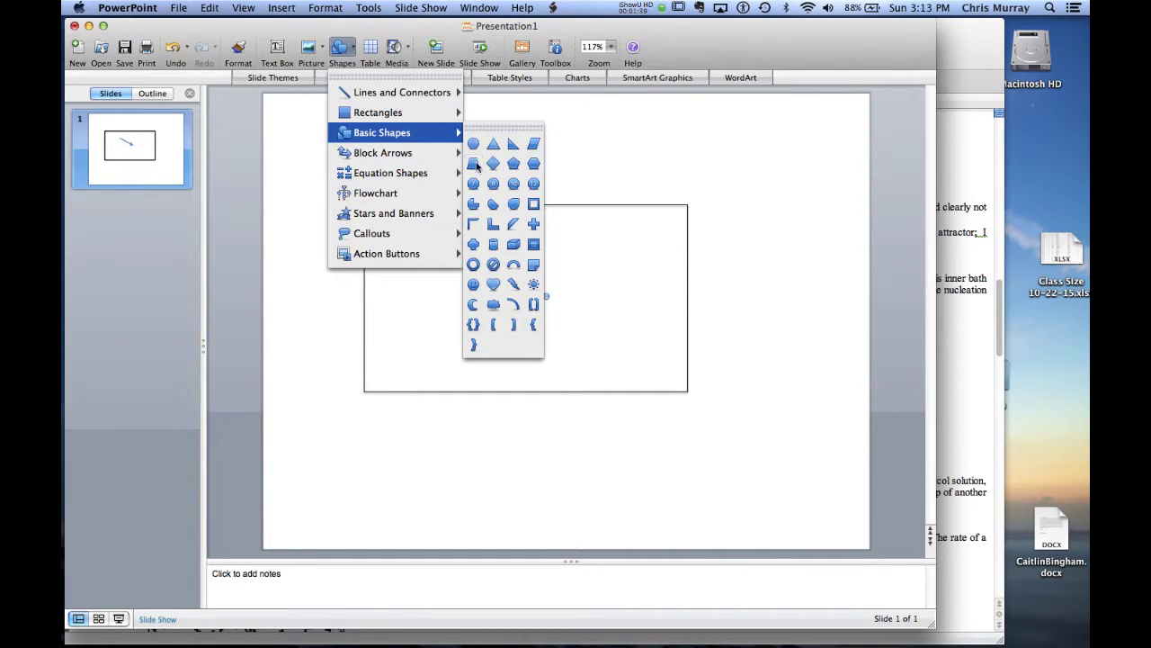
pyautogui.click(473, 147)
pyautogui.moveTo(419, 295); pyautogui.dragTo(491, 357)
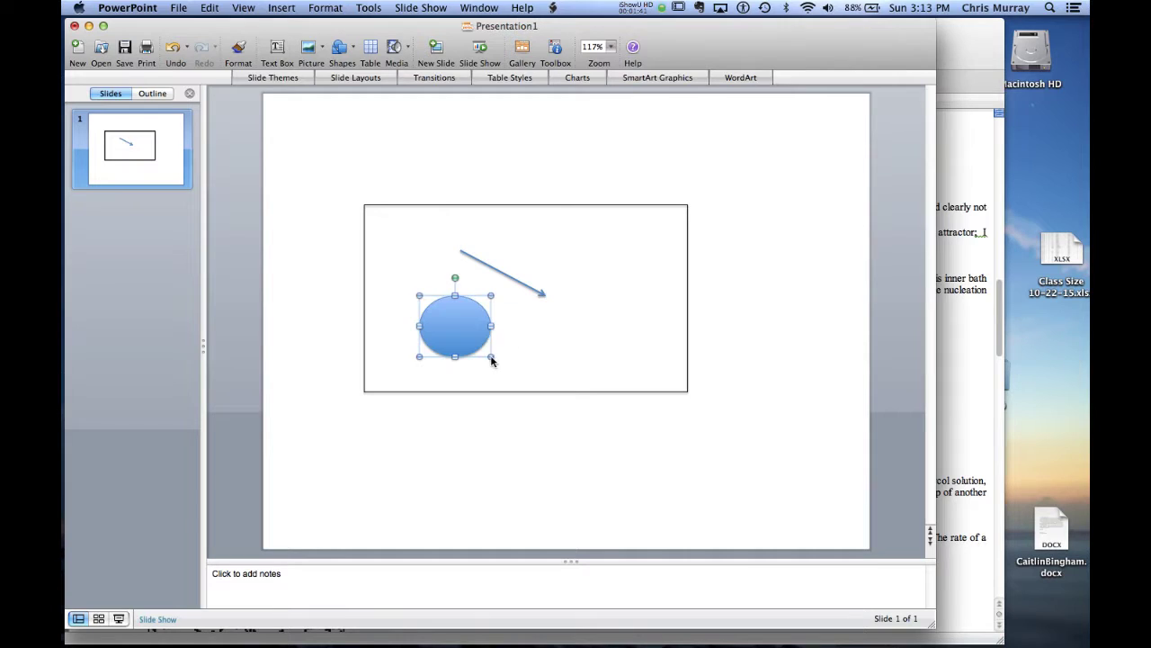
pyautogui.click(453, 432)
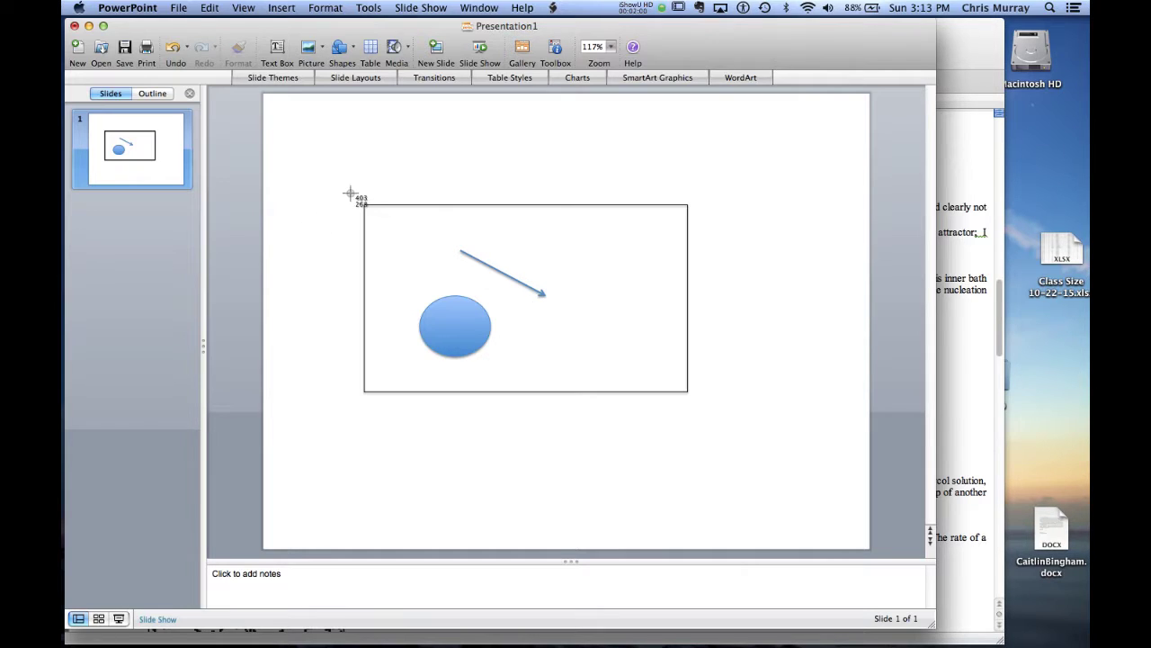
# Step: Capture the area around the whole drawing as a screenshot and paste it into the Word paper above the Figure 5 diagram
pyautogui.moveTo(348, 194); pyautogui.dragTo(707, 407)
pyautogui.press('super+Tab')
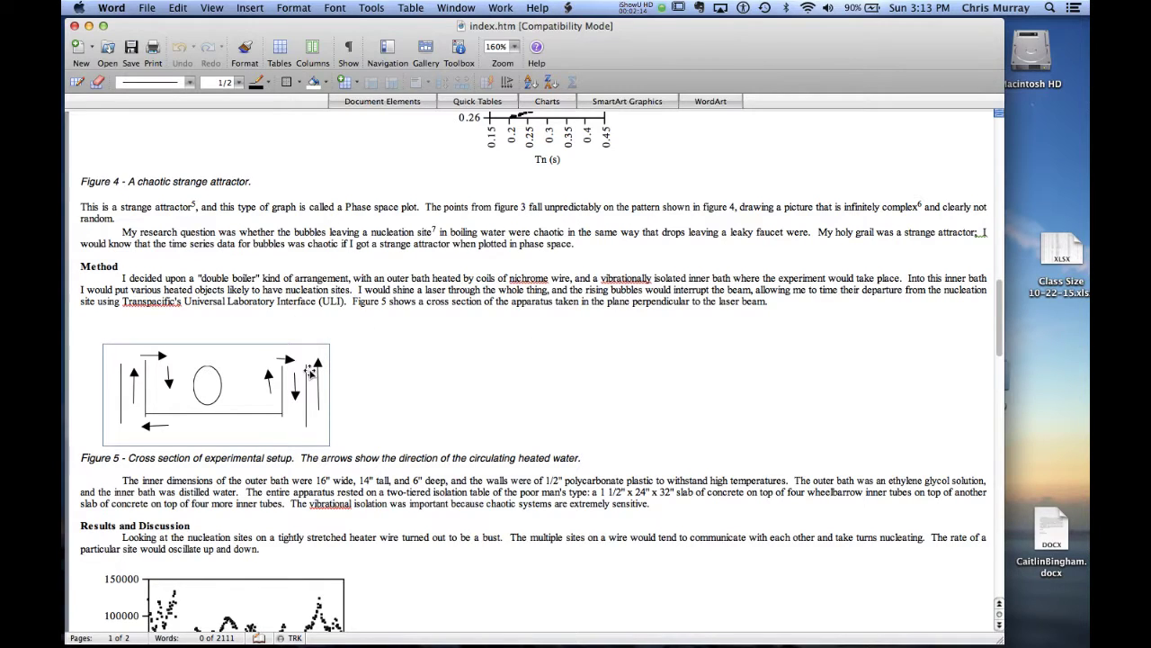
pyautogui.press('super+v')
pyautogui.click(286, 374)
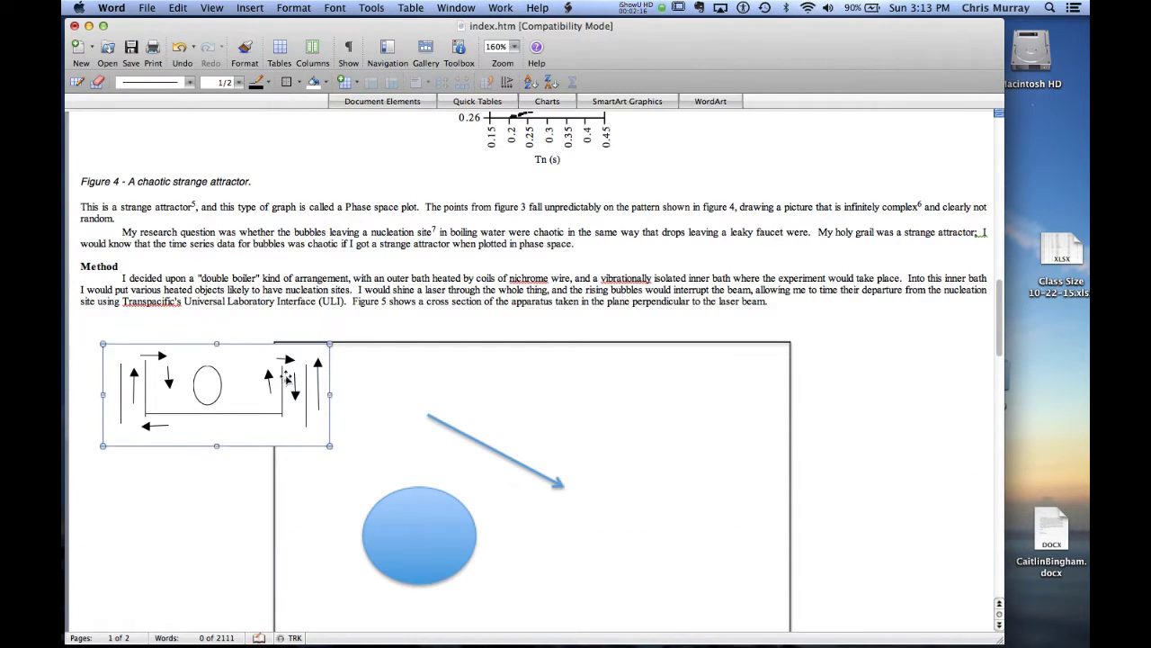
pyautogui.moveTo(286, 378); pyautogui.dragTo(316, 406)
pyautogui.scroll(-2, 380, 404)
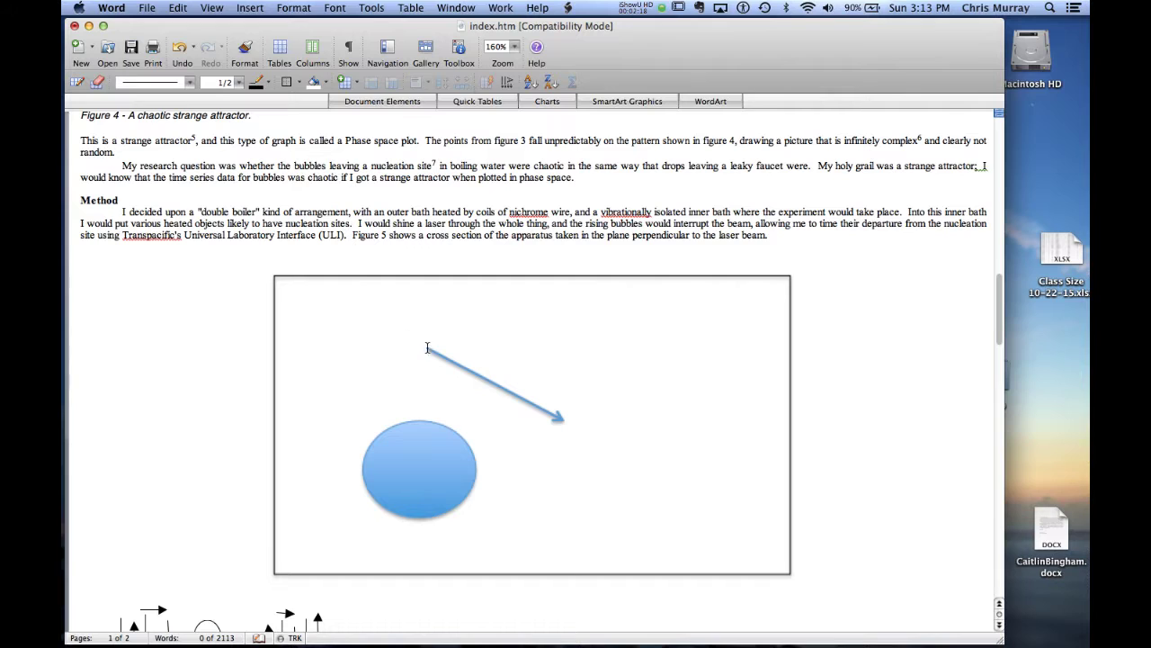
# Step: Shrink the pasted drawing proportionally to a little under two thirds of its size
pyautogui.click(774, 294)
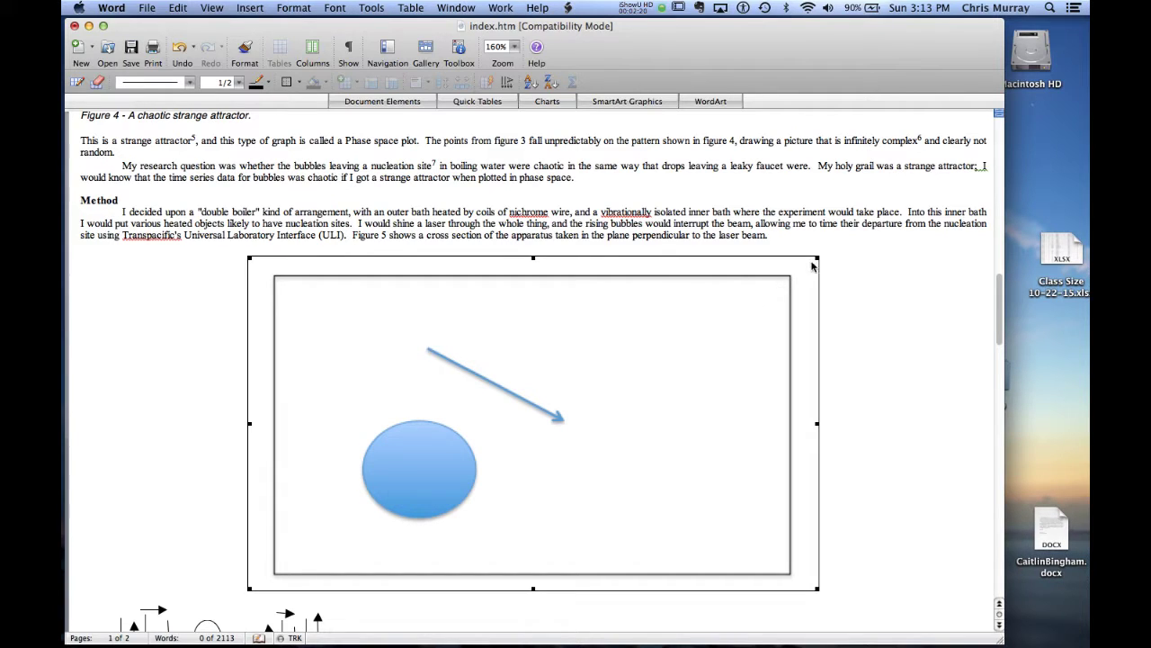
pyautogui.moveTo(818, 255); pyautogui.dragTo(584, 372)
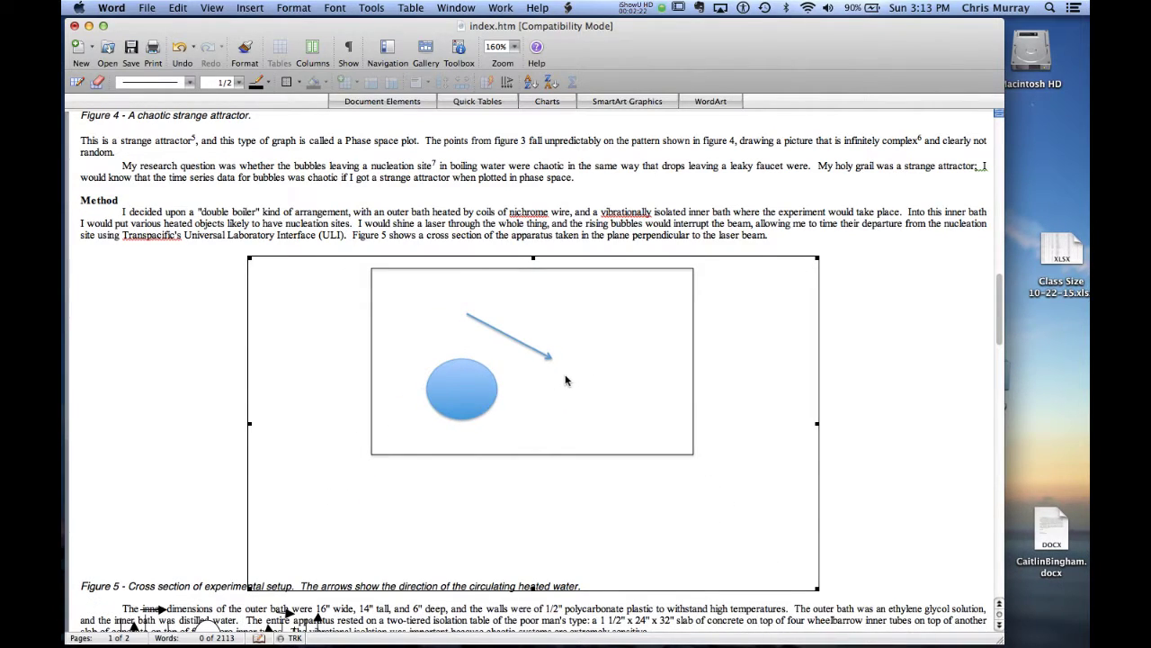
pyautogui.press('Escape')
# Step: Insert "Photo on 10-22-15 at 9.27 AM #2.jpg" from the Desktop's Web Site folder after the pasted drawing and shrink it proportionally
pyautogui.moveTo(999, 315)
pyautogui.mouseDown()
pyautogui.moveTo(1004, 356)
pyautogui.moveTo(998, 316)
pyautogui.mouseUp()
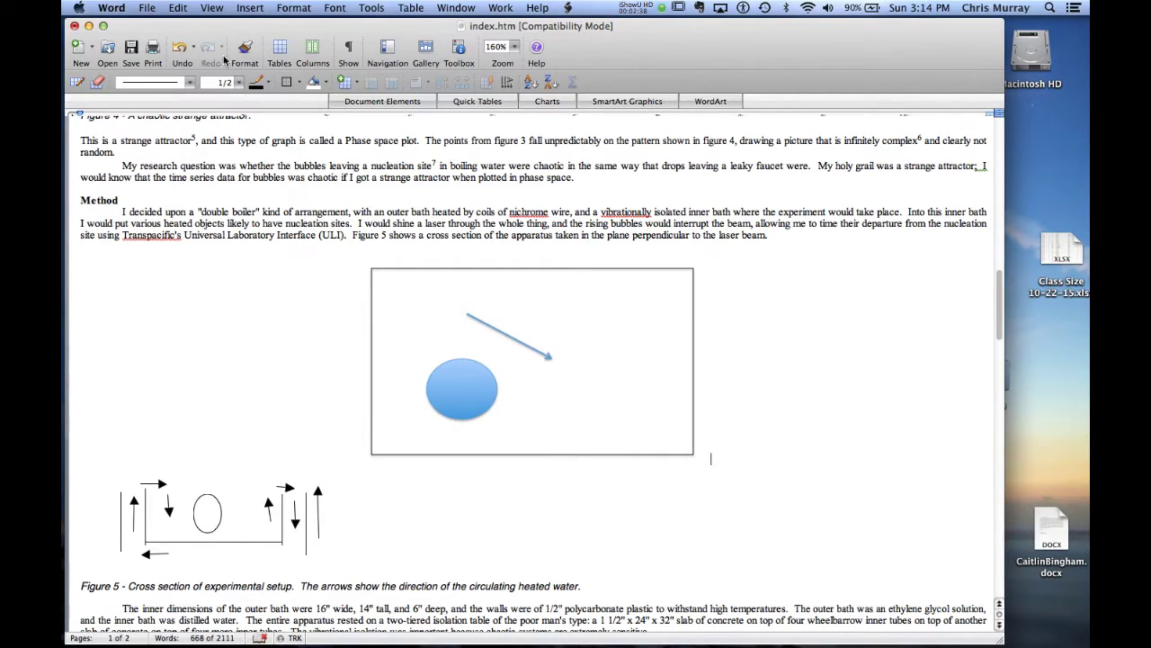
pyautogui.click(255, 9)
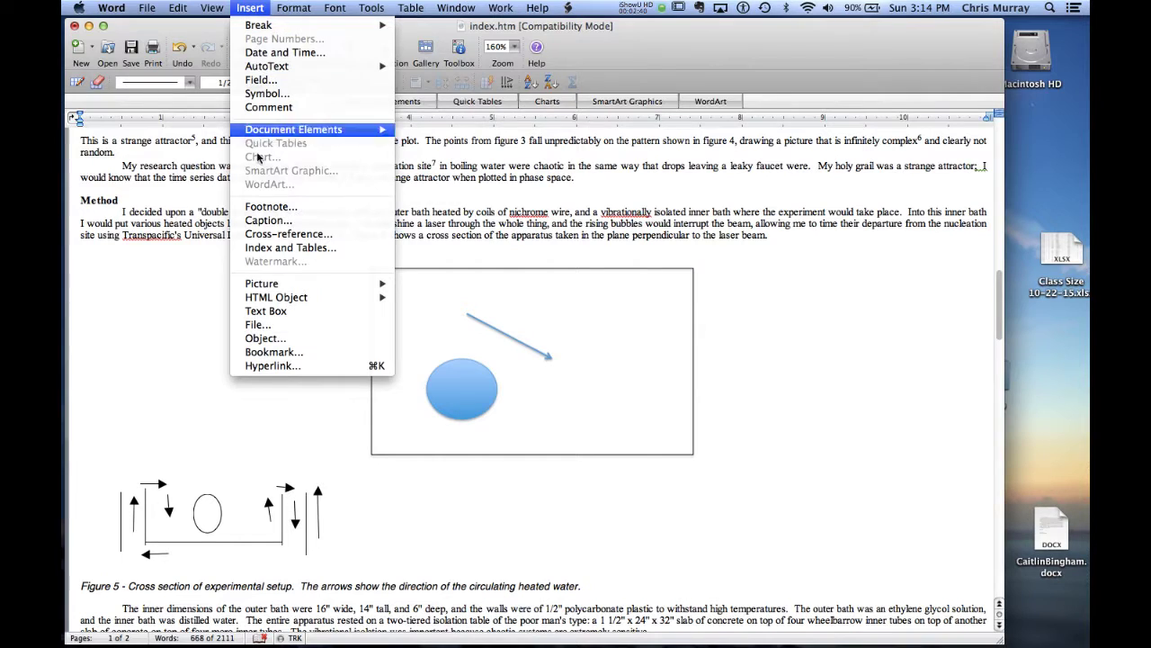
pyautogui.moveTo(260, 286)
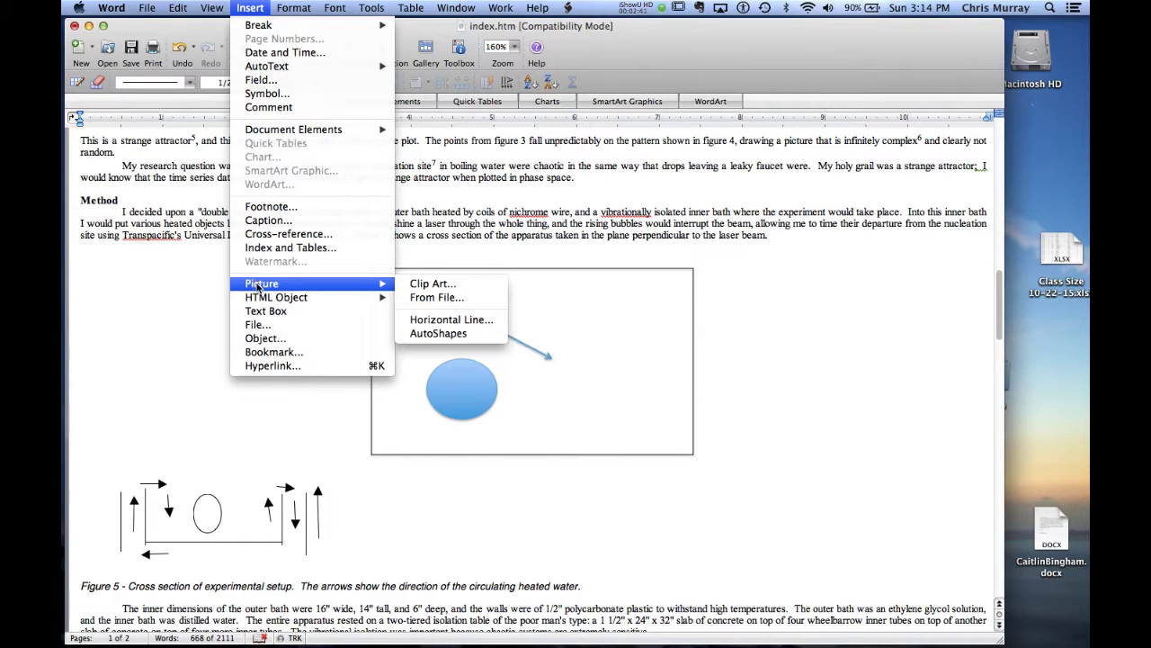
pyautogui.click(437, 298)
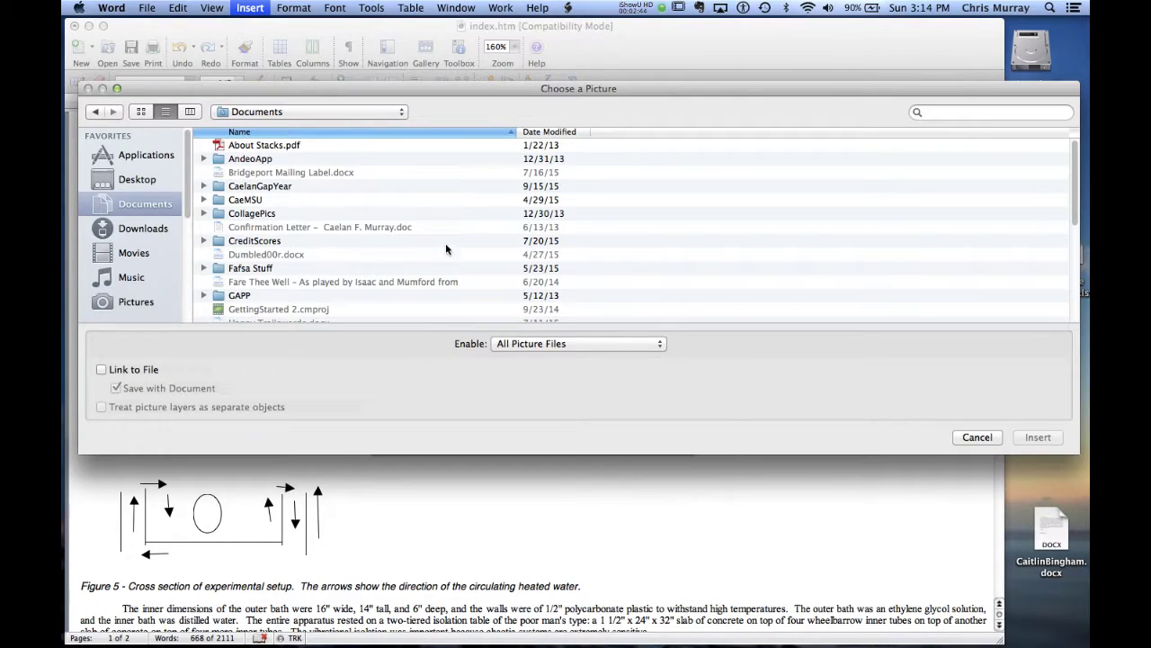
pyautogui.click(129, 183)
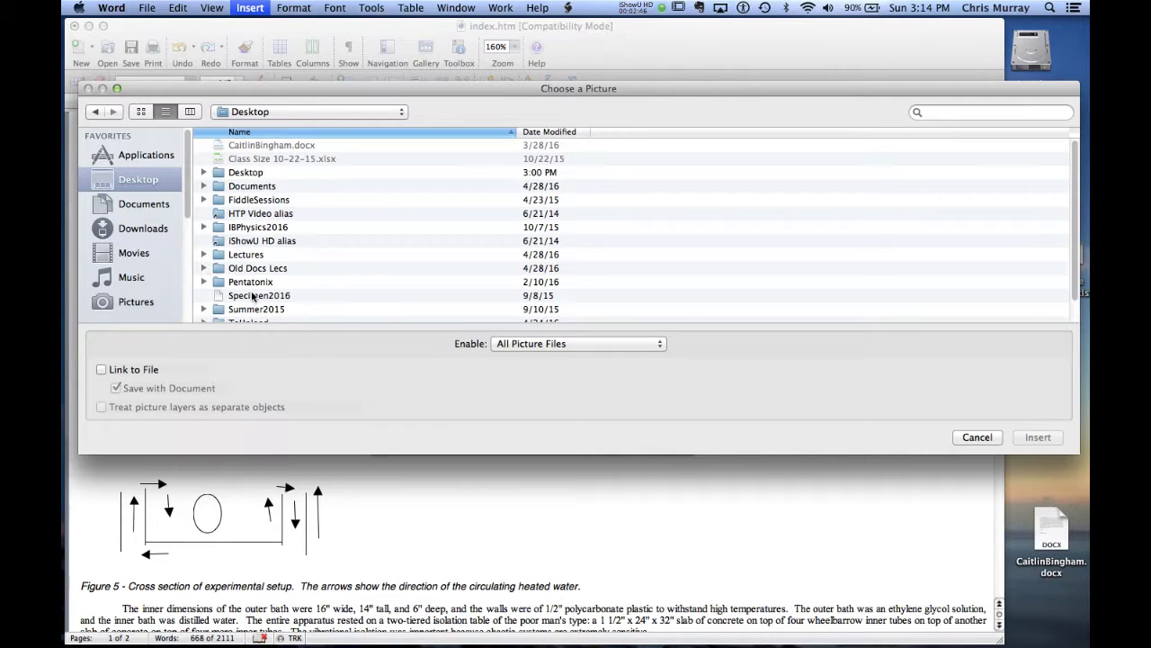
pyautogui.scroll(-1, 247, 315)
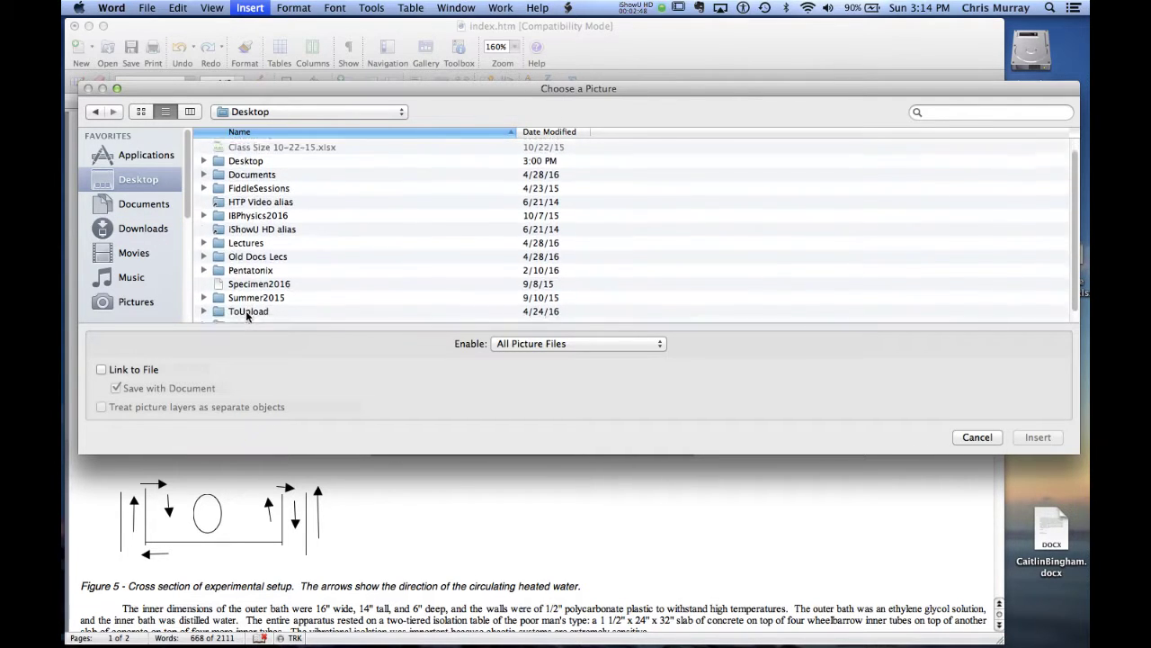
pyautogui.scroll(-1, 243, 312)
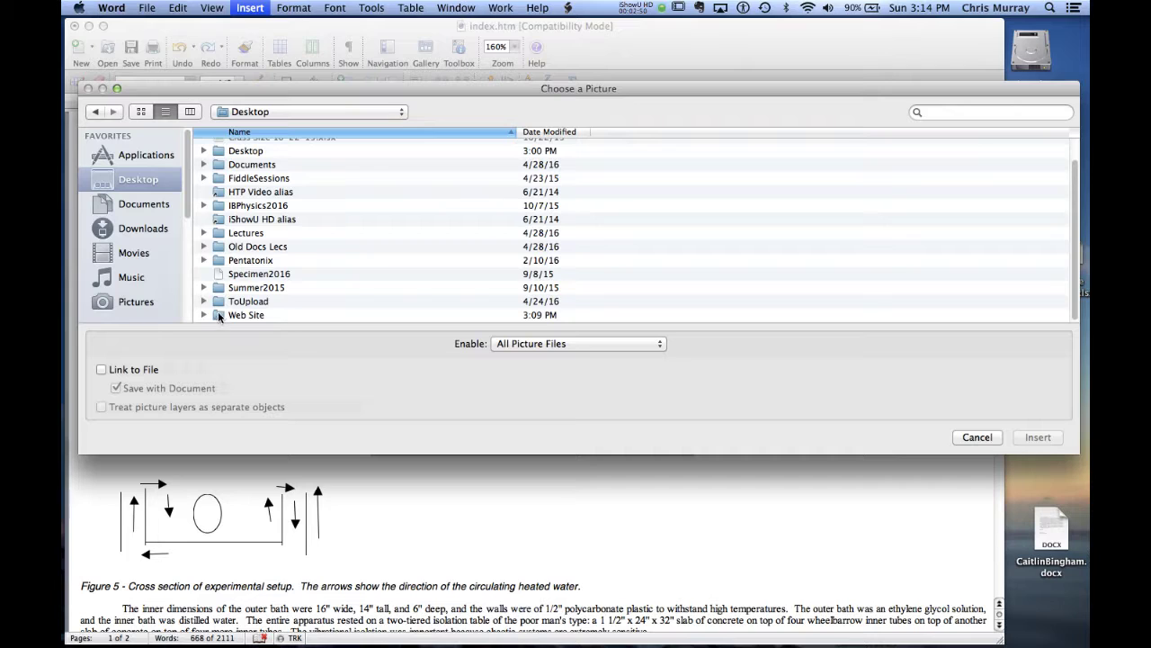
pyautogui.doubleClick(219, 315)
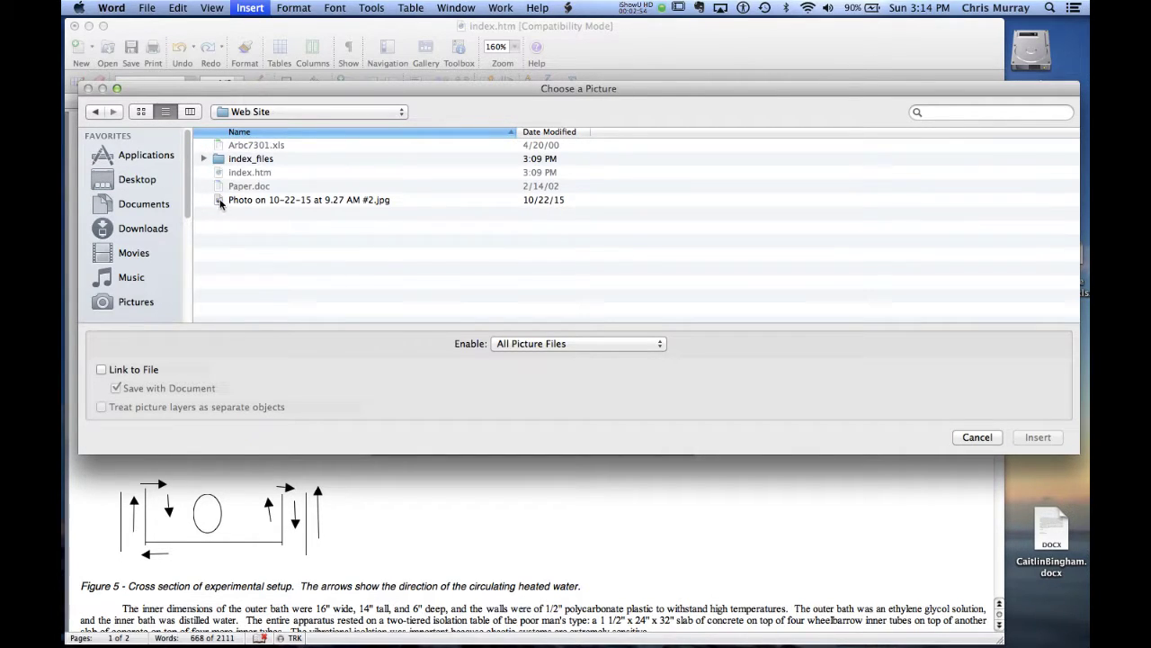
pyautogui.click(225, 201)
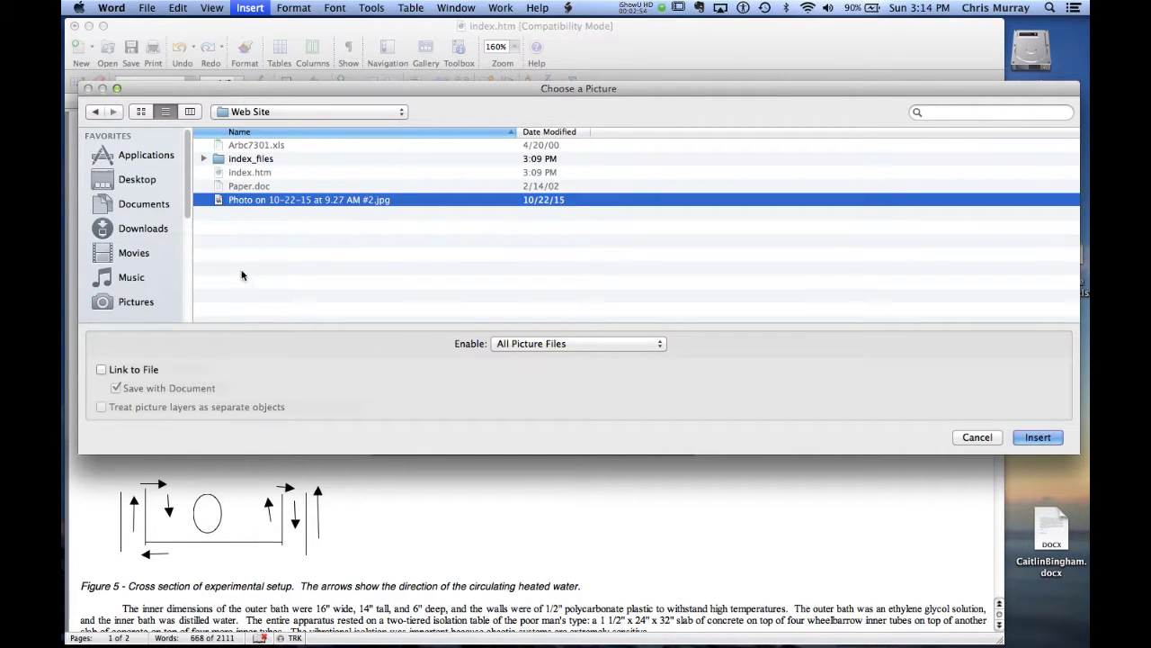
pyautogui.click(1037, 438)
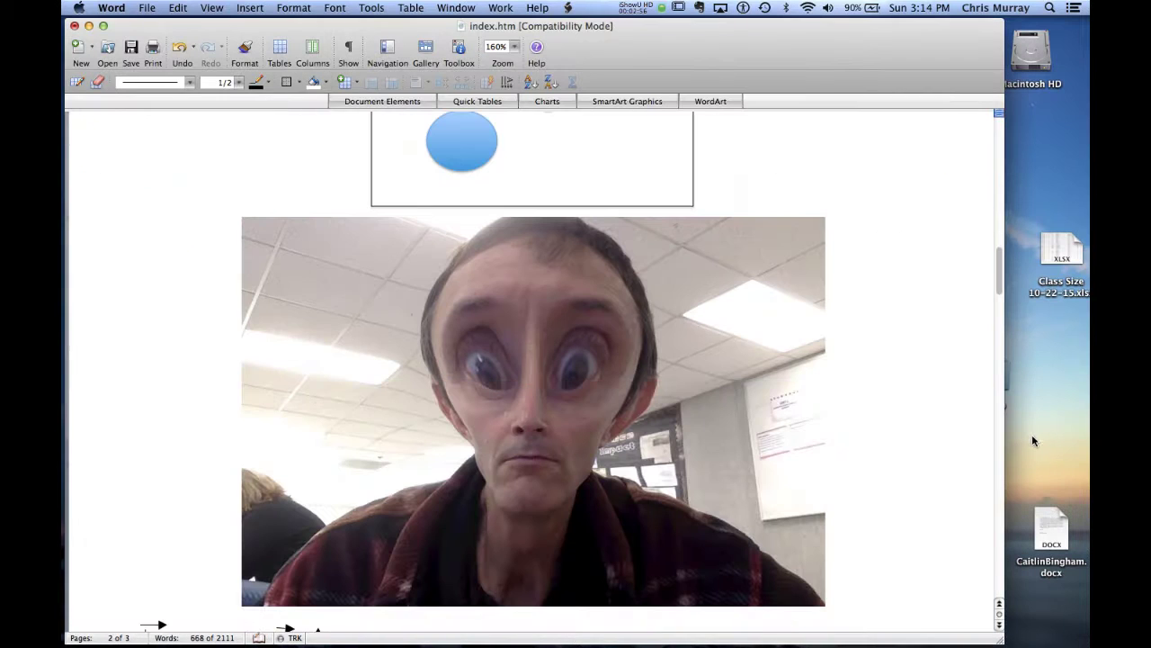
pyautogui.click(758, 361)
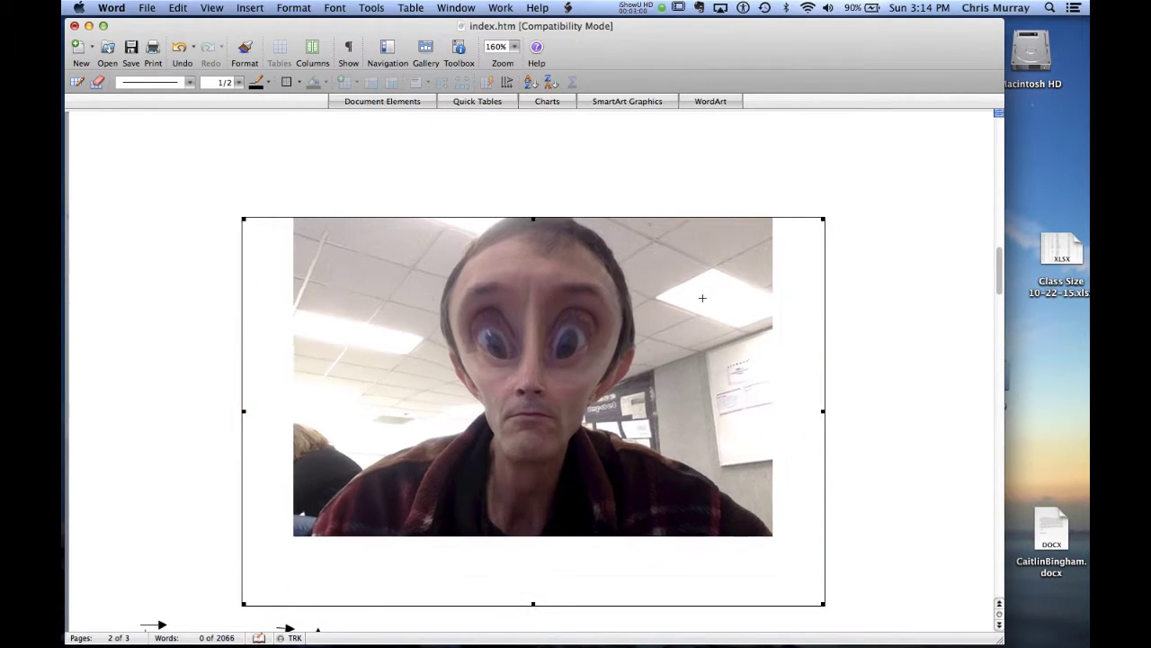
pyautogui.click(920, 317)
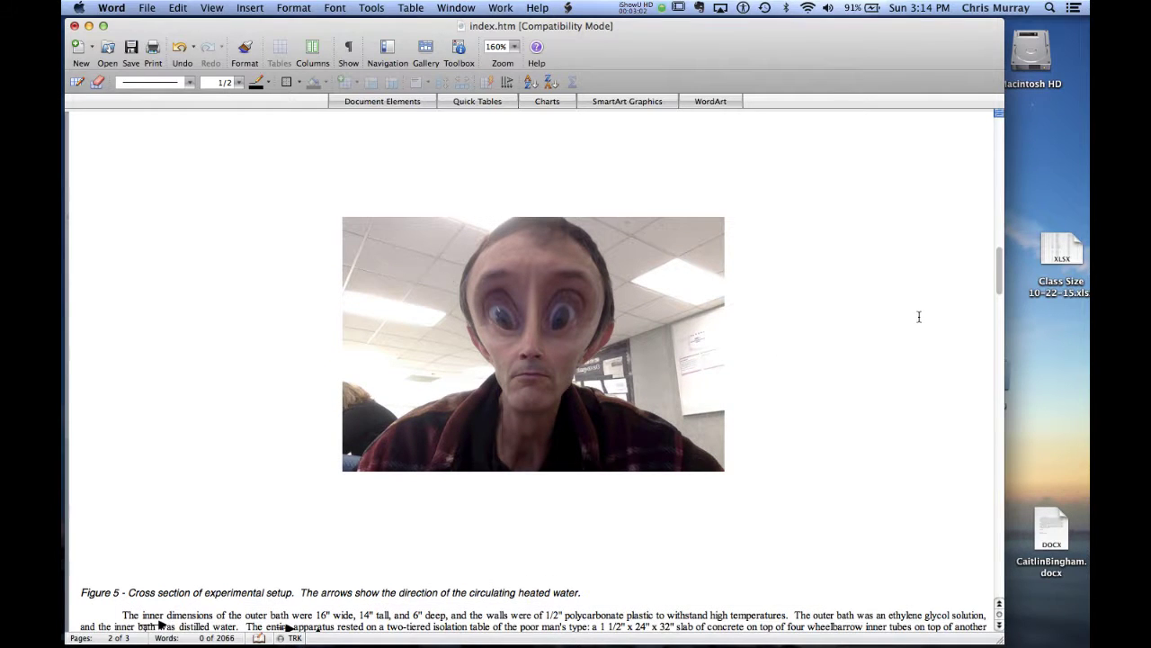